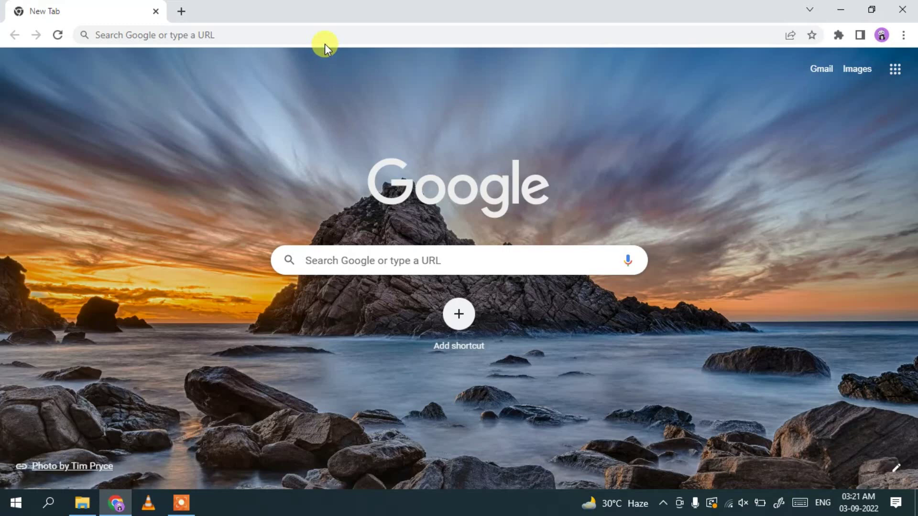
Search Google for 'php download' and open the official php.net Downloads page.
{"action": "left_click", "coordinate": [321, 36]}
{"action": "type", "text": "ph"}
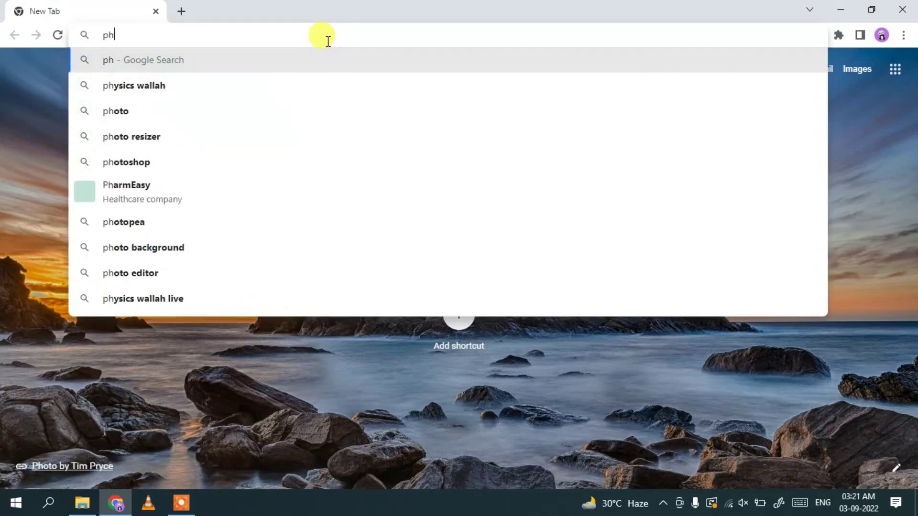
{"action": "type", "text": "p dow"}
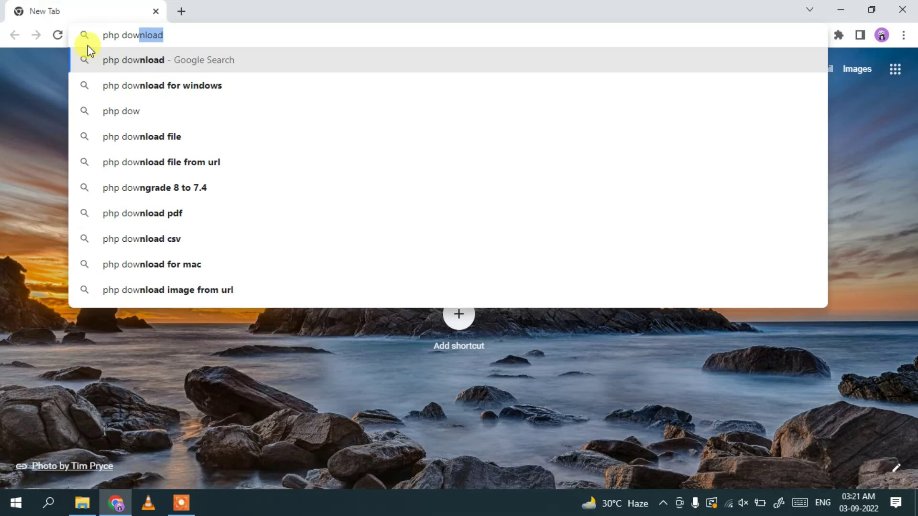
{"action": "key", "text": "Return"}
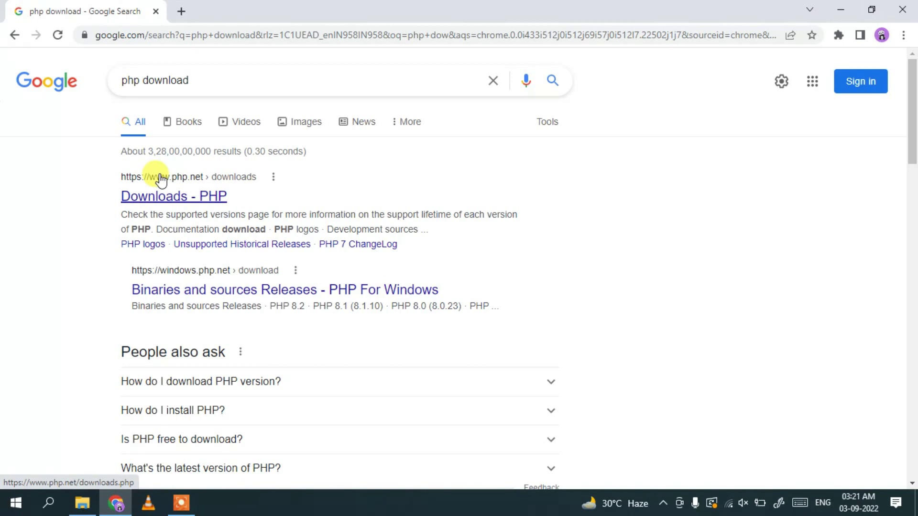
{"action": "left_click", "coordinate": [137, 202]}
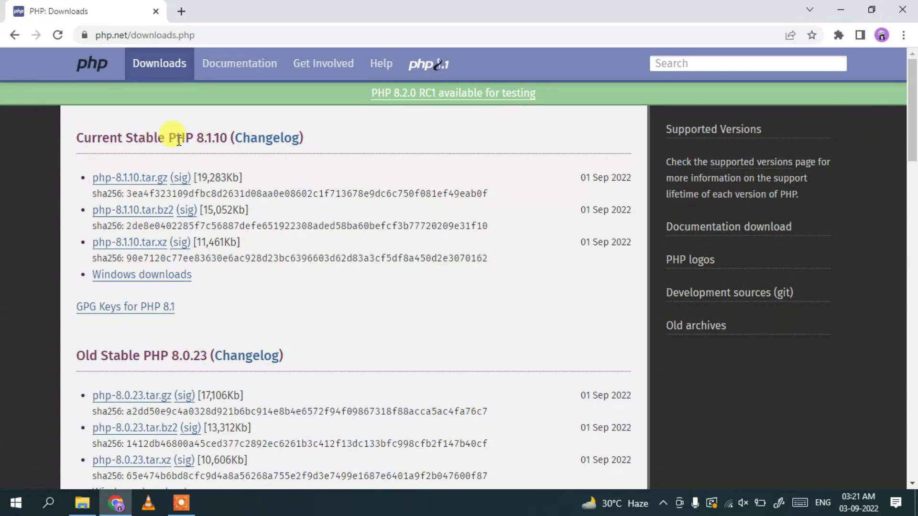
Highlight the Current Stable version 8.1.10 and go to the Windows downloads for PHP 8.1.
{"action": "left_click_drag", "start_coordinate": [196, 135], "coordinate": [226, 139]}
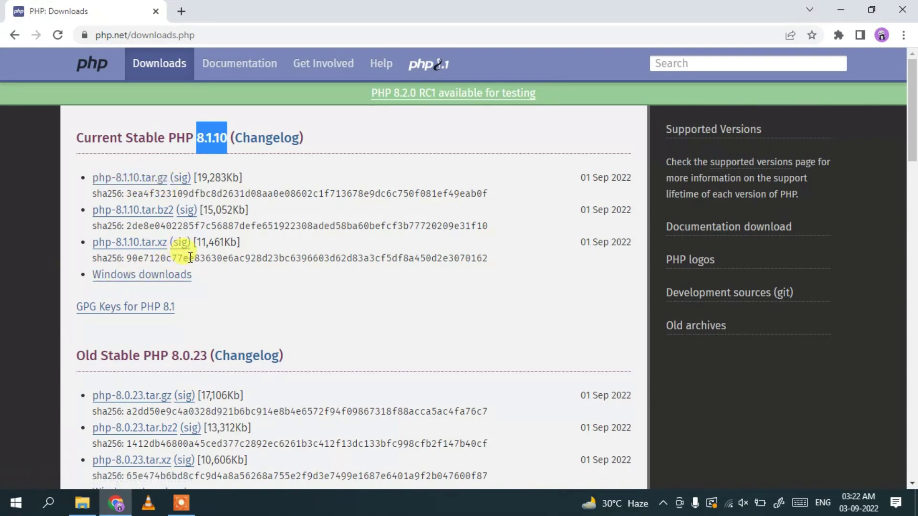
{"action": "left_click", "coordinate": [132, 277]}
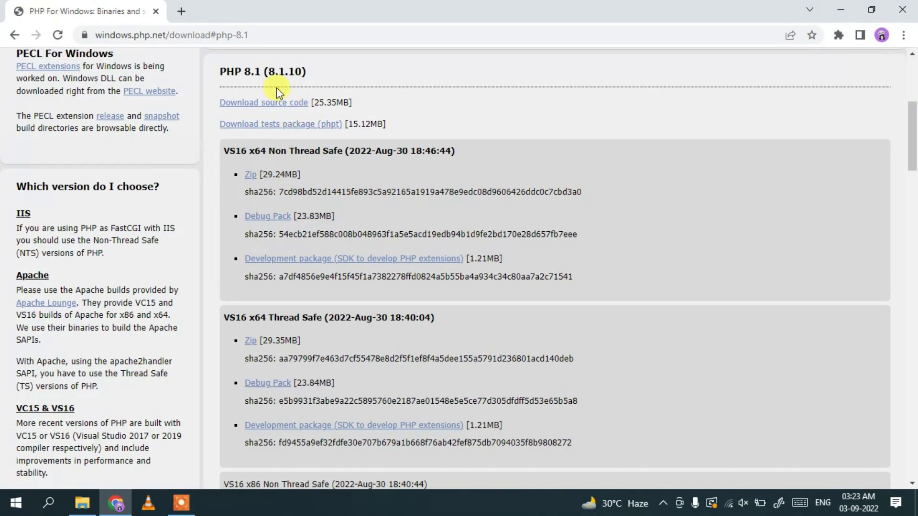
Download the PHP 8.1.10 VS16 x64 Thread Safe zip, cancelling the duplicate download.
{"action": "double_click", "coordinate": [271, 74]}
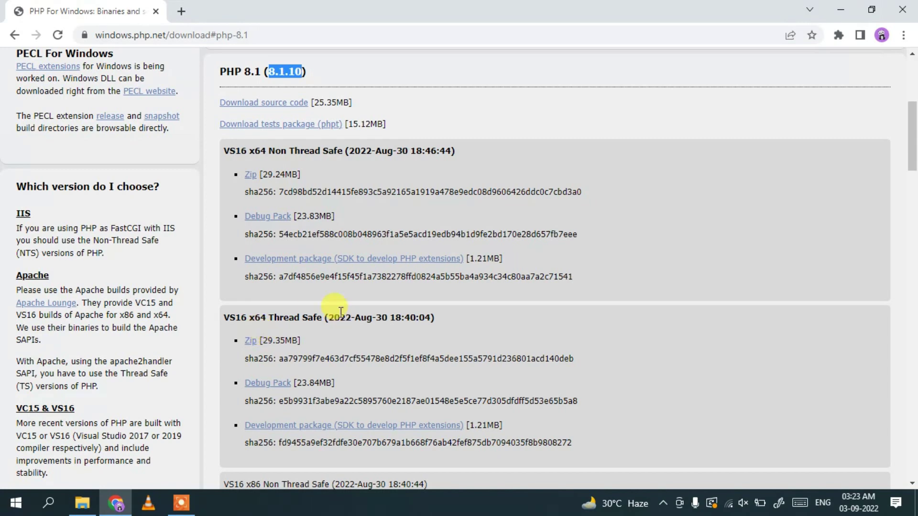
{"action": "left_click", "coordinate": [250, 341]}
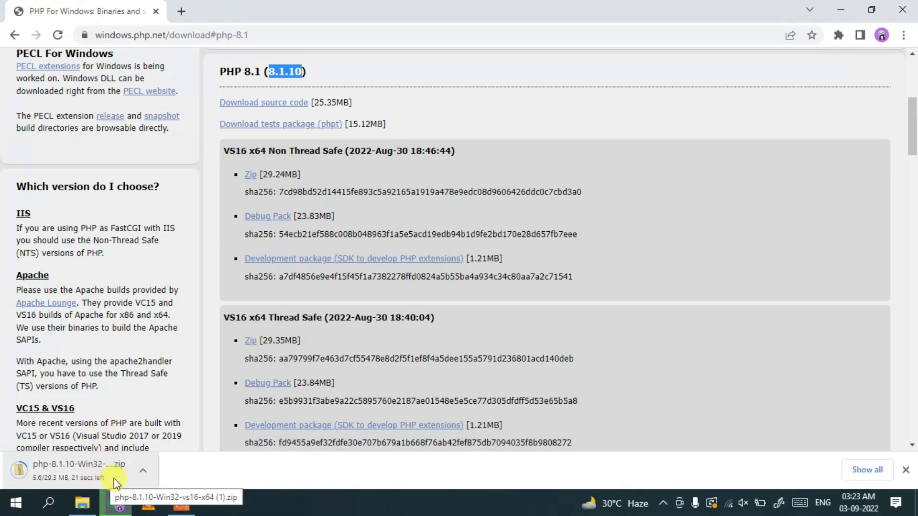
{"action": "left_click", "coordinate": [142, 473]}
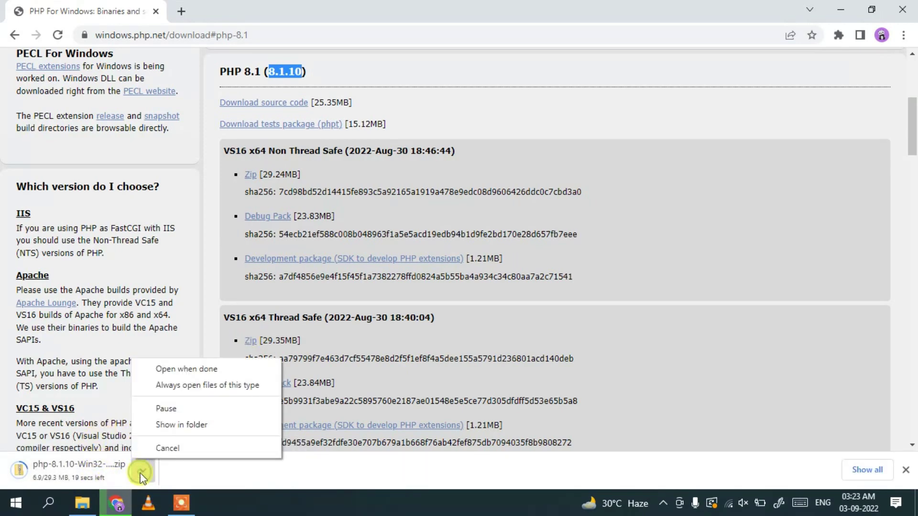
{"action": "left_click", "coordinate": [195, 447]}
{"action": "left_click", "coordinate": [93, 505]}
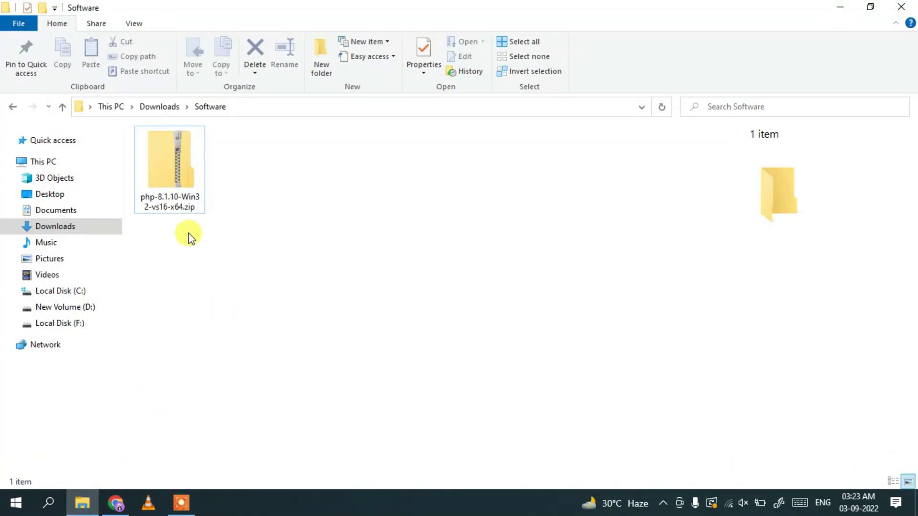
Extract php-8.1.10-Win32-vs16-x64.zip into a same-named folder beside it in Software.
{"action": "left_click", "coordinate": [180, 211]}
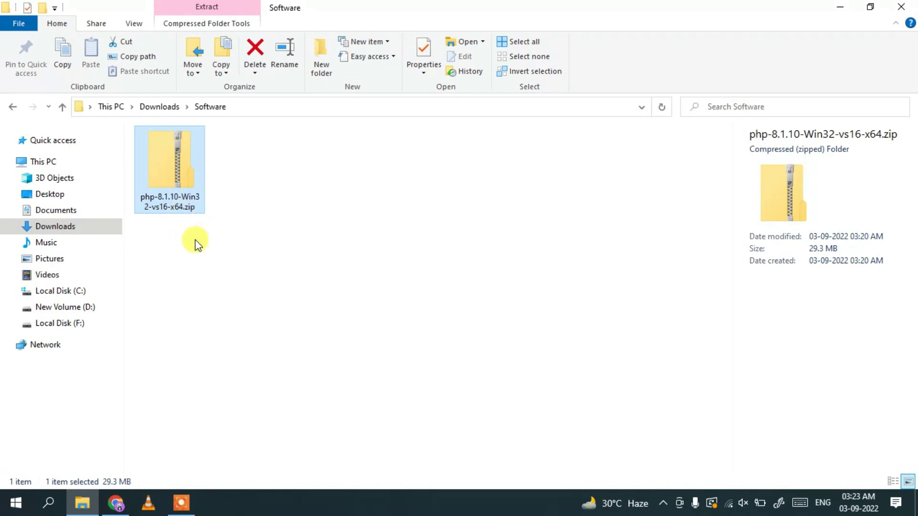
{"action": "right_click", "coordinate": [174, 181]}
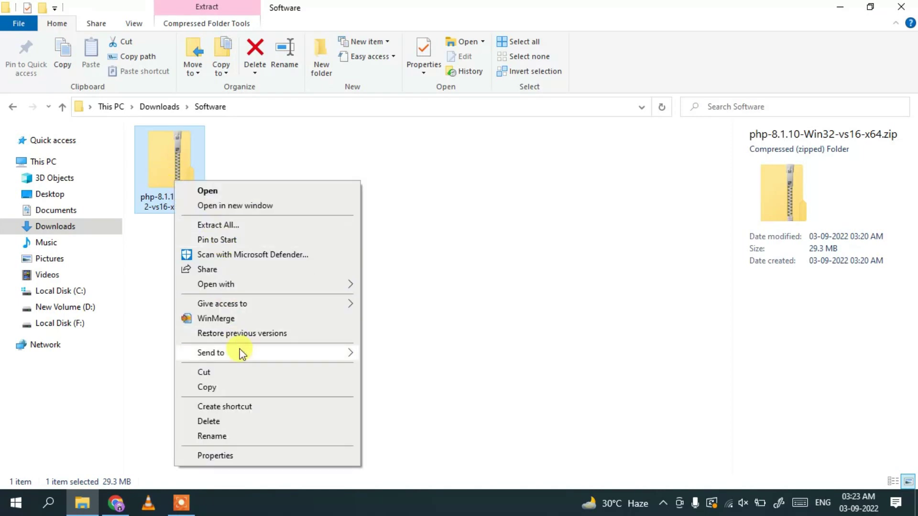
{"action": "left_click", "coordinate": [224, 227]}
{"action": "left_click", "coordinate": [596, 383]}
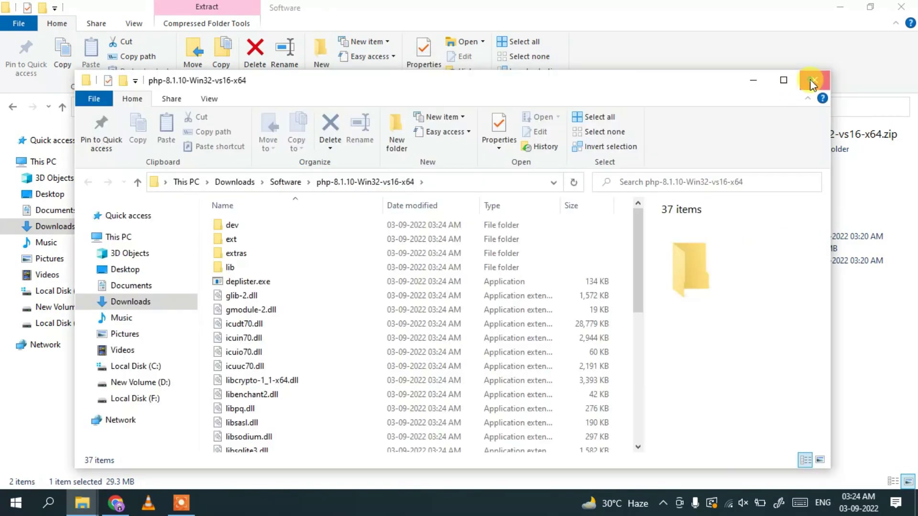
{"action": "left_click", "coordinate": [813, 81]}
{"action": "left_click", "coordinate": [245, 194]}
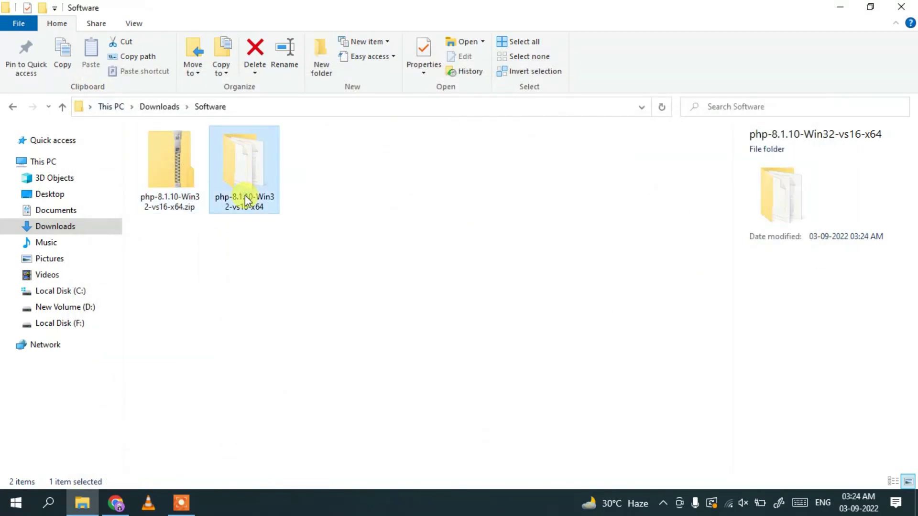
{"action": "left_click", "coordinate": [248, 200]}
Rename the extracted folder to php-8.1.10.
{"action": "left_click_drag", "start_coordinate": [264, 206], "coordinate": [256, 201]}
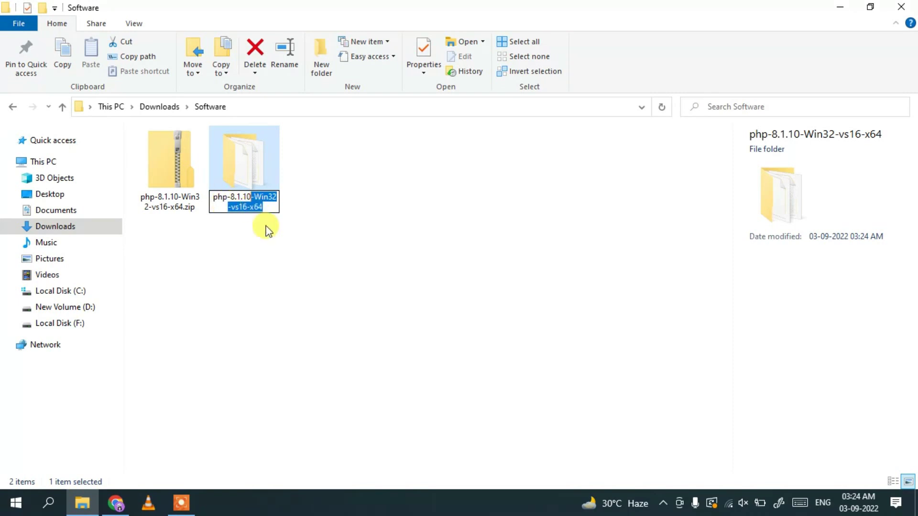
{"action": "key", "text": "BackSpace"}
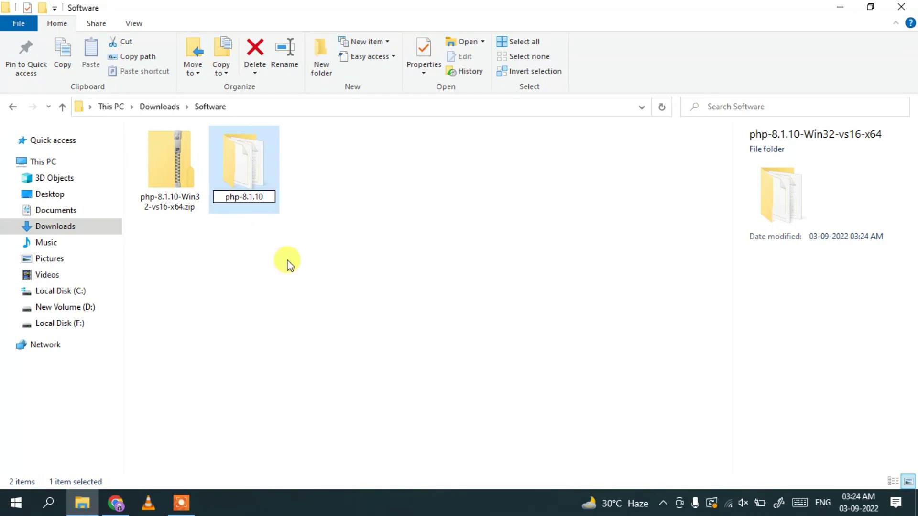
{"action": "key", "text": "Return"}
Move the php-8.1.10 folder to the root of Local Disk (C:).
{"action": "right_click", "coordinate": [180, 178]}
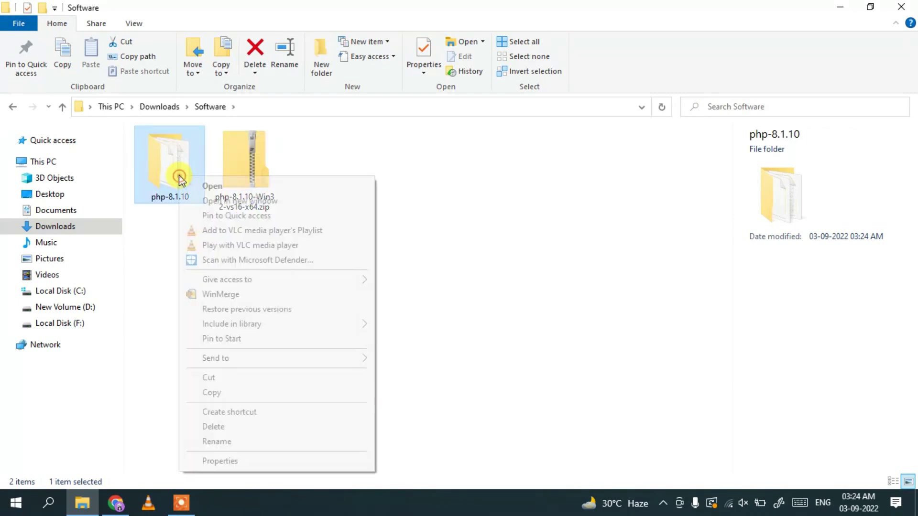
{"action": "left_click", "coordinate": [206, 377]}
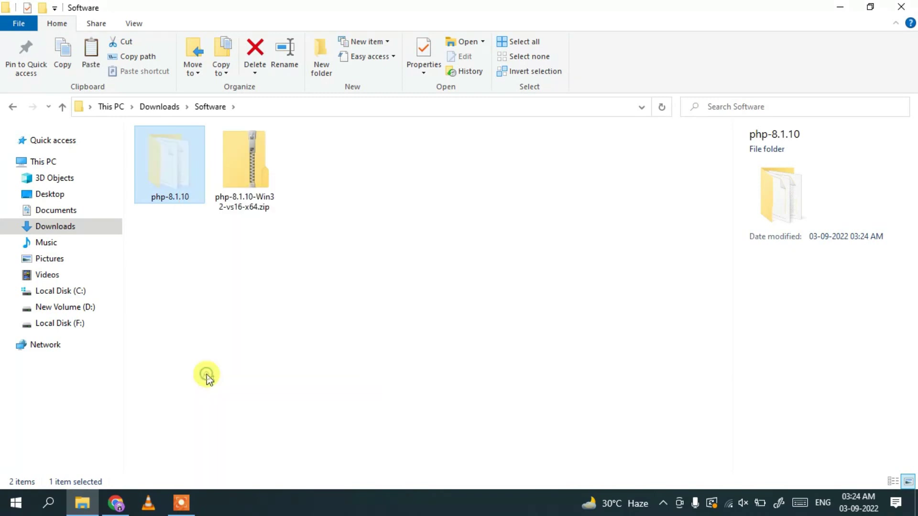
{"action": "left_click", "coordinate": [57, 292]}
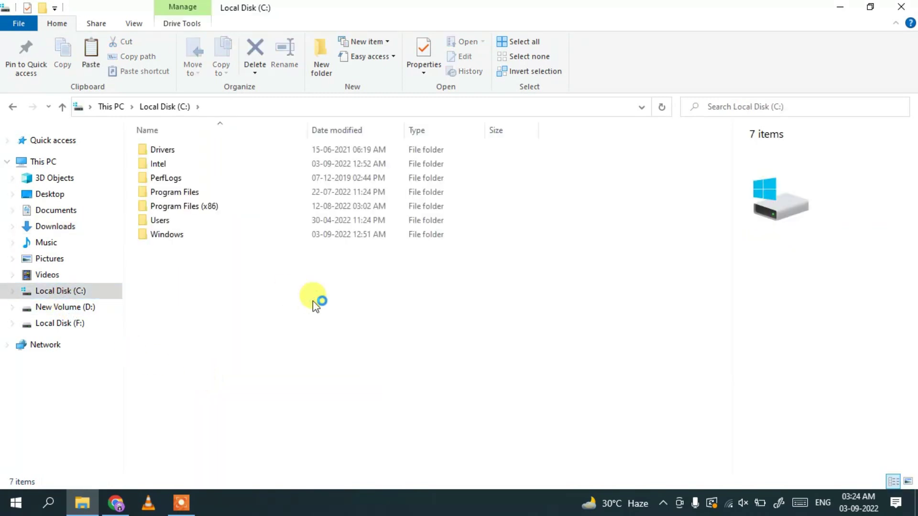
{"action": "right_click", "coordinate": [313, 301]}
{"action": "left_click", "coordinate": [354, 379]}
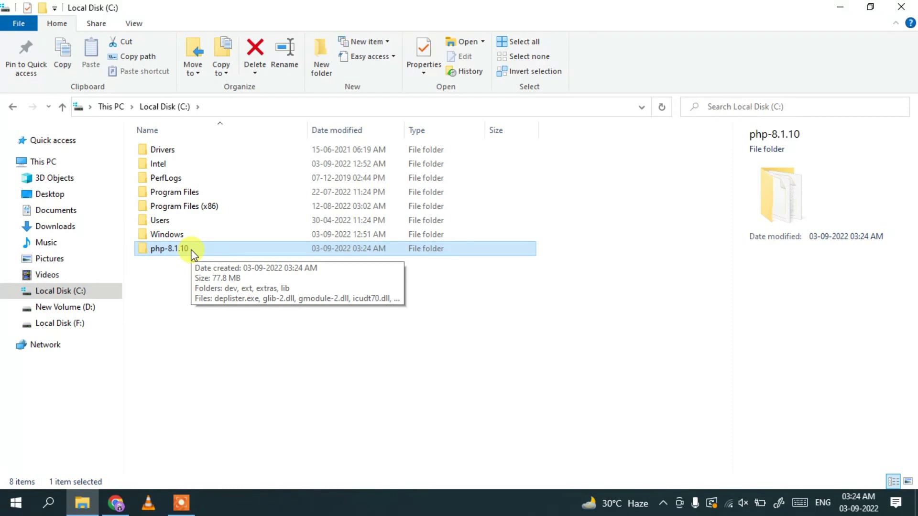
Copy the folder path C:\php-8.1.10 and search Windows for 'enviro'.
{"action": "double_click", "coordinate": [171, 252]}
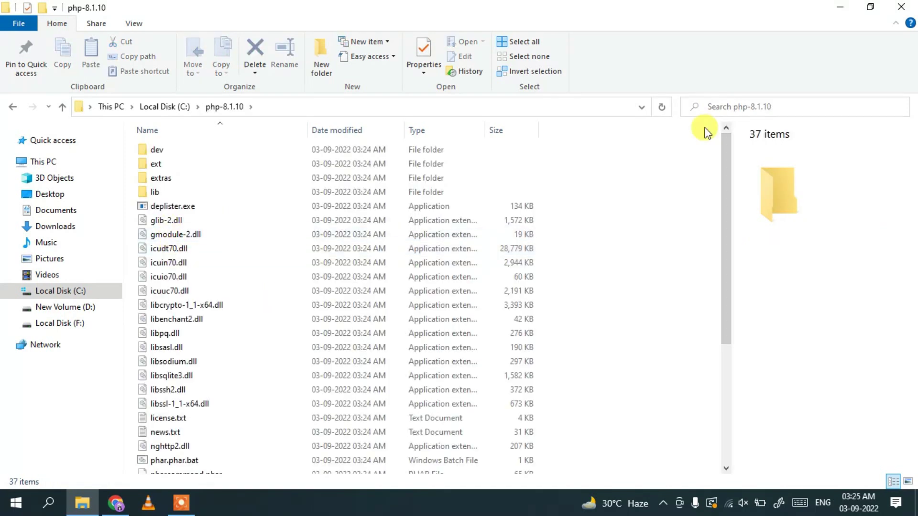
{"action": "left_click", "coordinate": [430, 111]}
{"action": "right_click", "coordinate": [400, 110]}
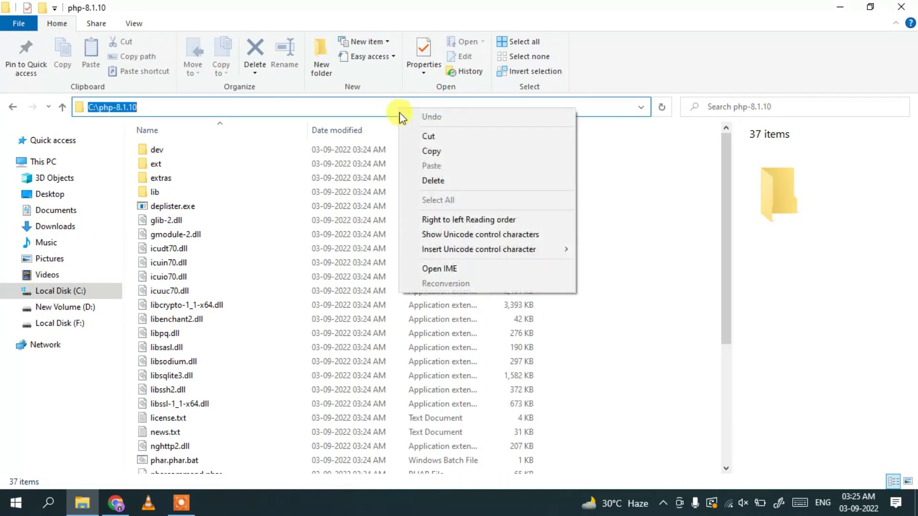
{"action": "left_click", "coordinate": [427, 146]}
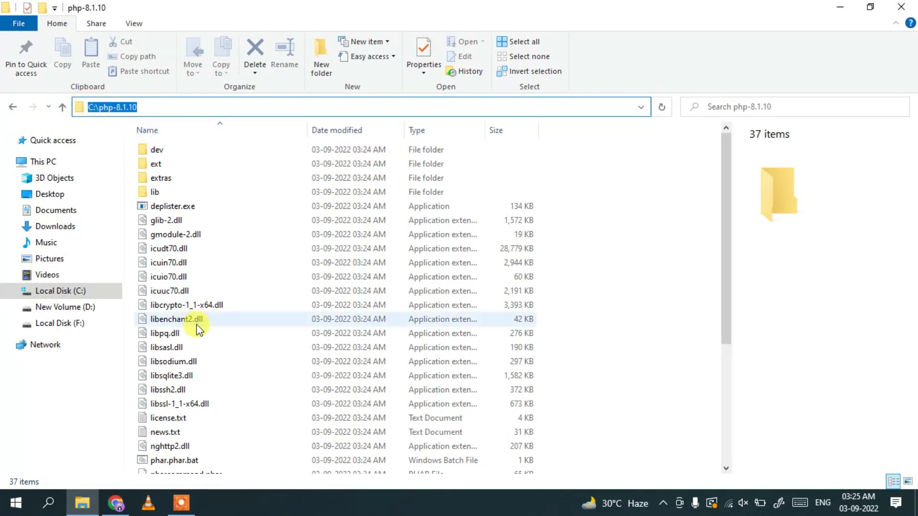
{"action": "left_click", "coordinate": [47, 503]}
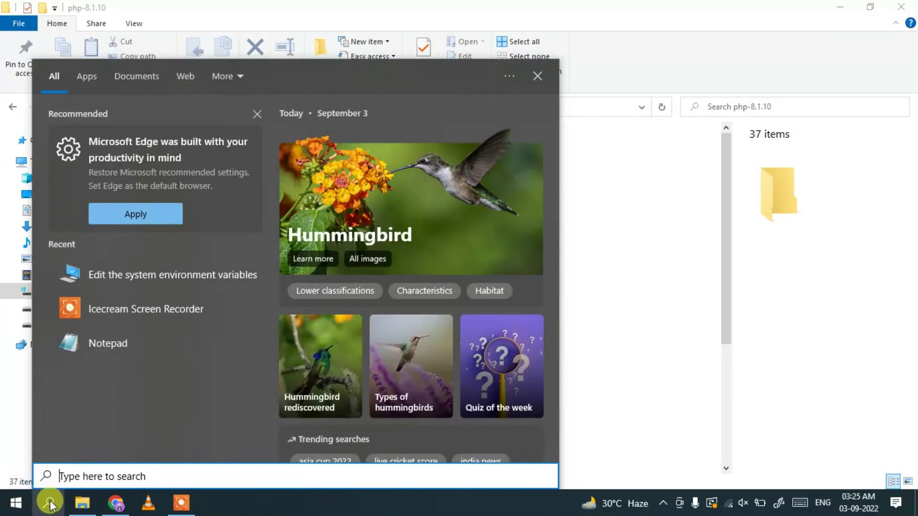
{"action": "type", "text": "enviro"}
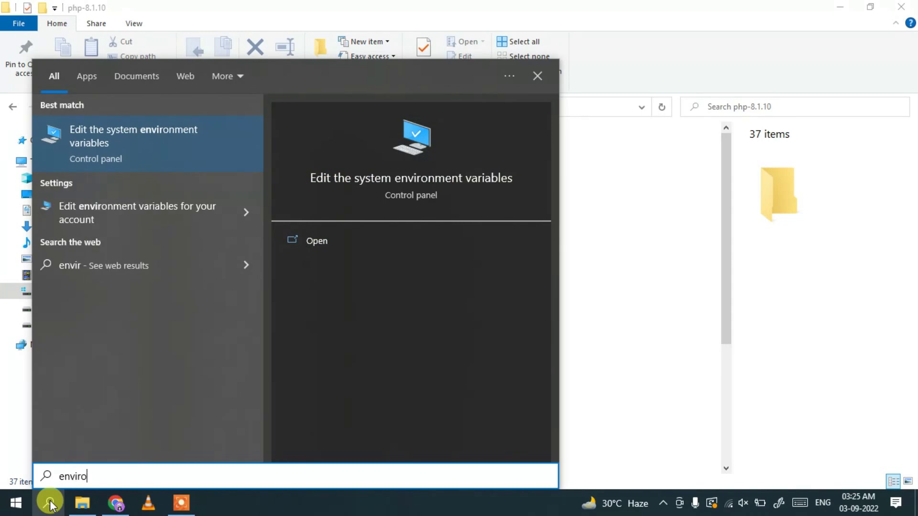
Open 'Edit the system environment variables' and its Environment Variables dialog.
{"action": "left_click", "coordinate": [151, 150]}
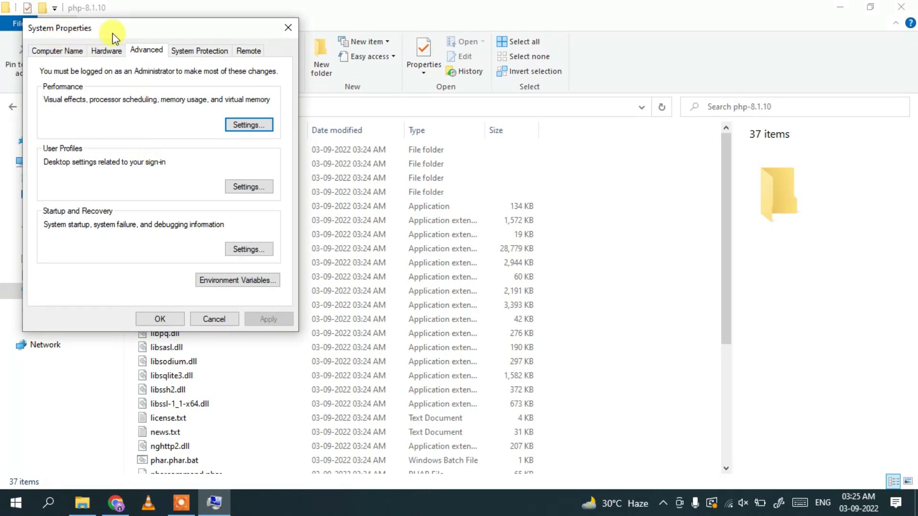
{"action": "left_click", "coordinate": [221, 282]}
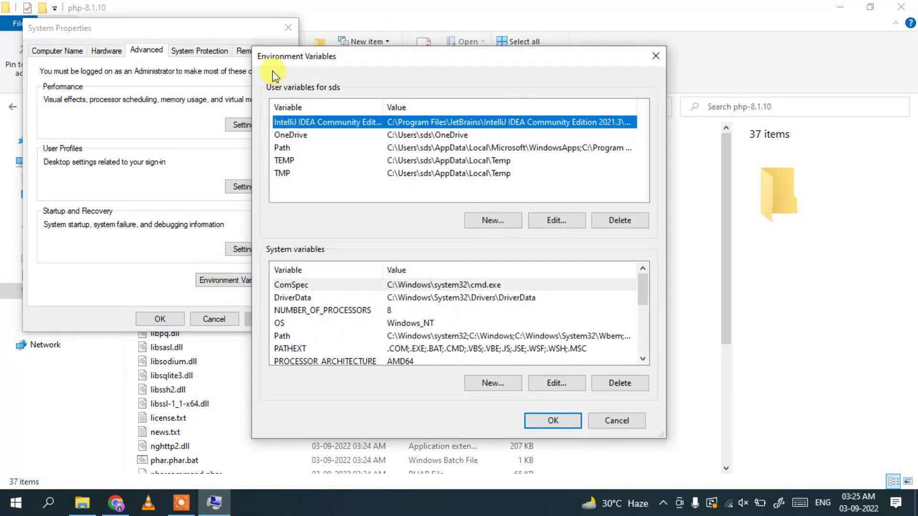
Add C:\php-8.1.10 as a new system Path entry and save all three dialogs.
{"action": "left_click", "coordinate": [298, 334]}
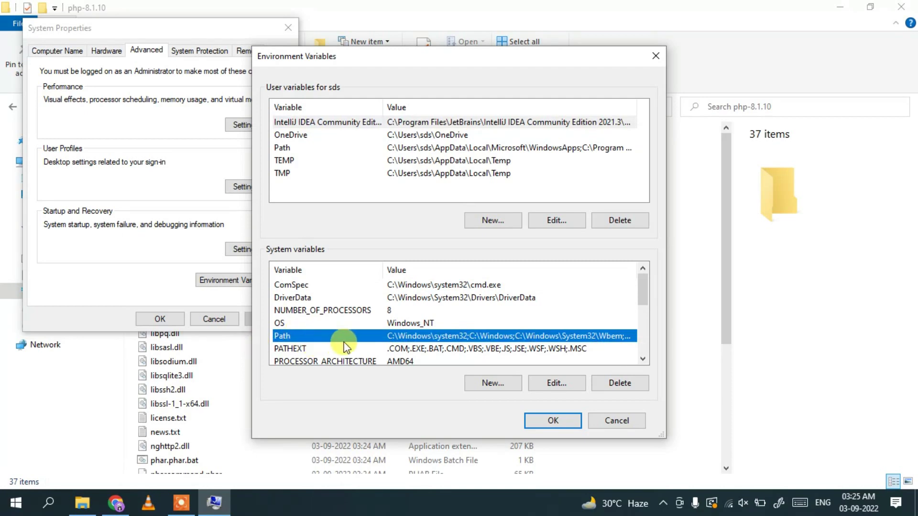
{"action": "left_click", "coordinate": [555, 383]}
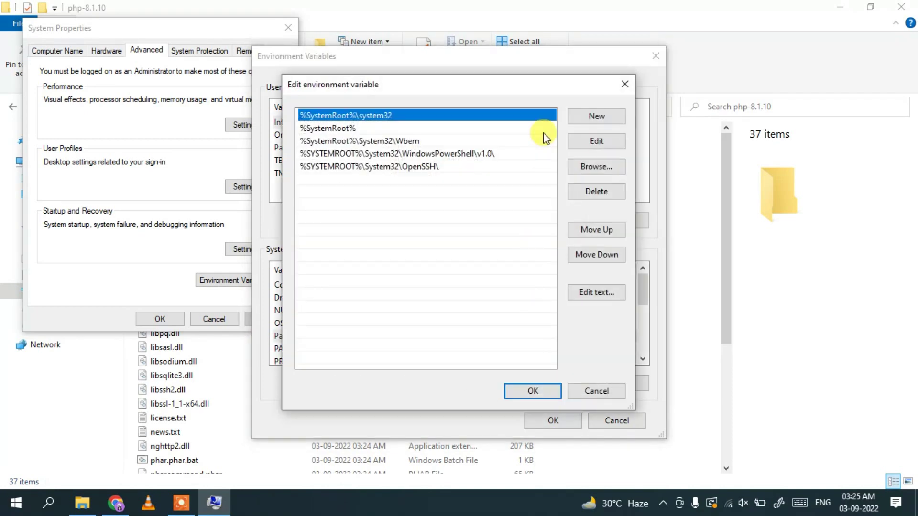
{"action": "left_click", "coordinate": [592, 117]}
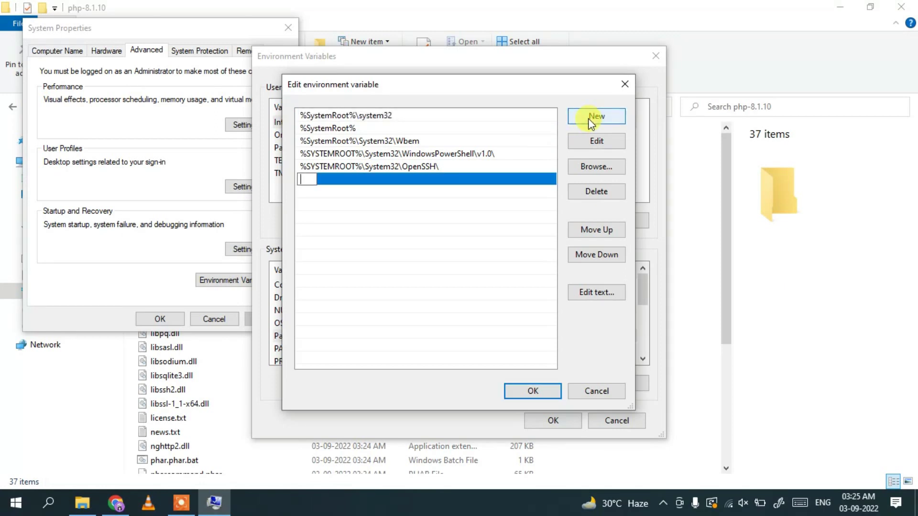
{"action": "right_click", "coordinate": [308, 178]}
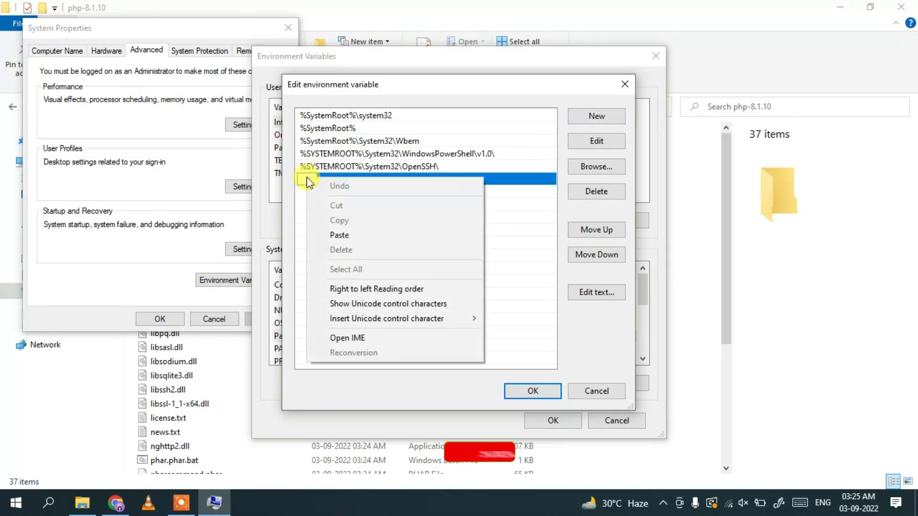
{"action": "left_click", "coordinate": [344, 234]}
{"action": "left_click", "coordinate": [414, 212]}
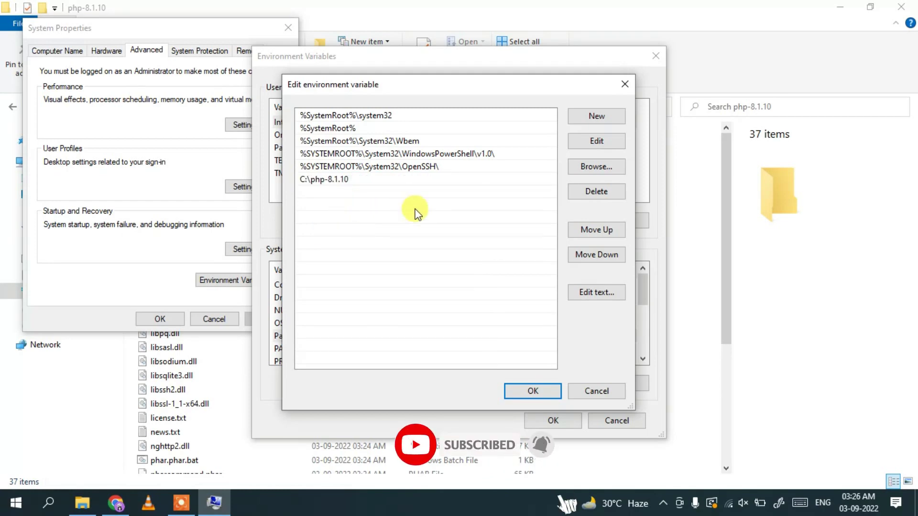
{"action": "left_click", "coordinate": [534, 388]}
{"action": "left_click", "coordinate": [550, 420]}
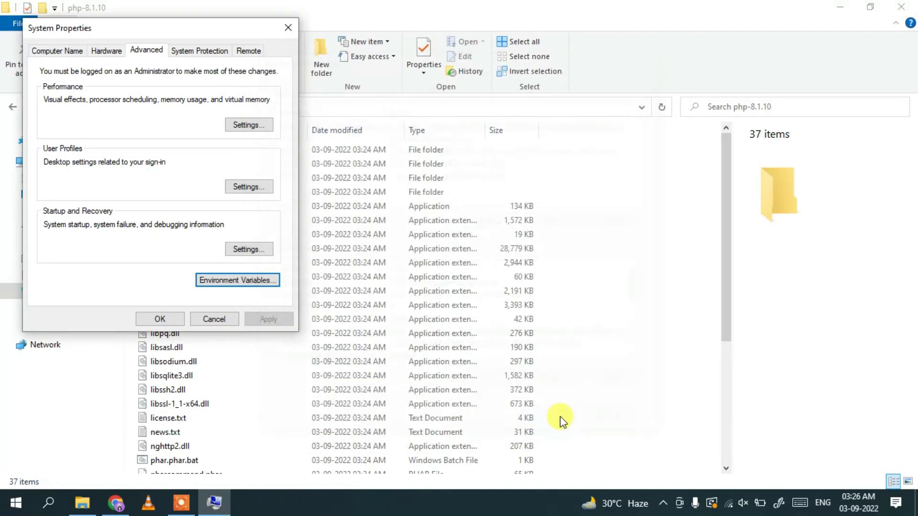
{"action": "left_click", "coordinate": [158, 317]}
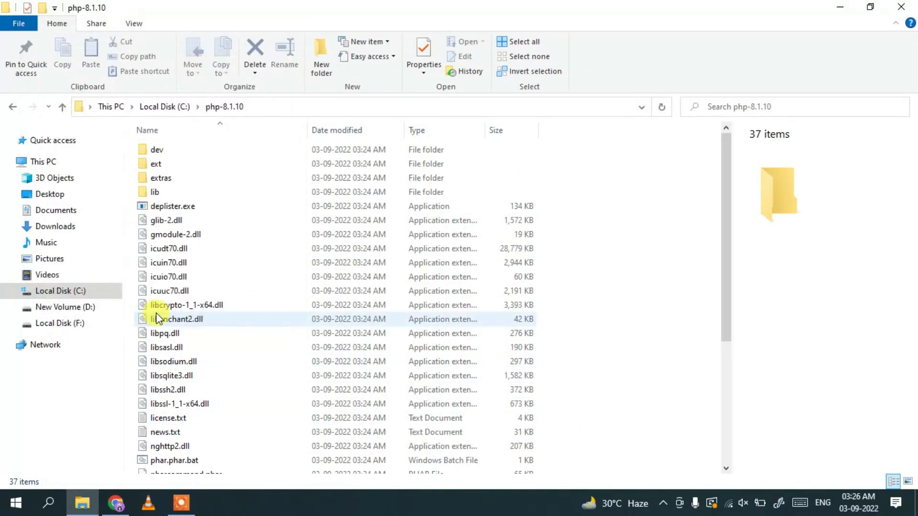
Minimize the php-8.1.10 folder and Chrome windows to reveal the desktop.
{"action": "left_click", "coordinate": [831, 5]}
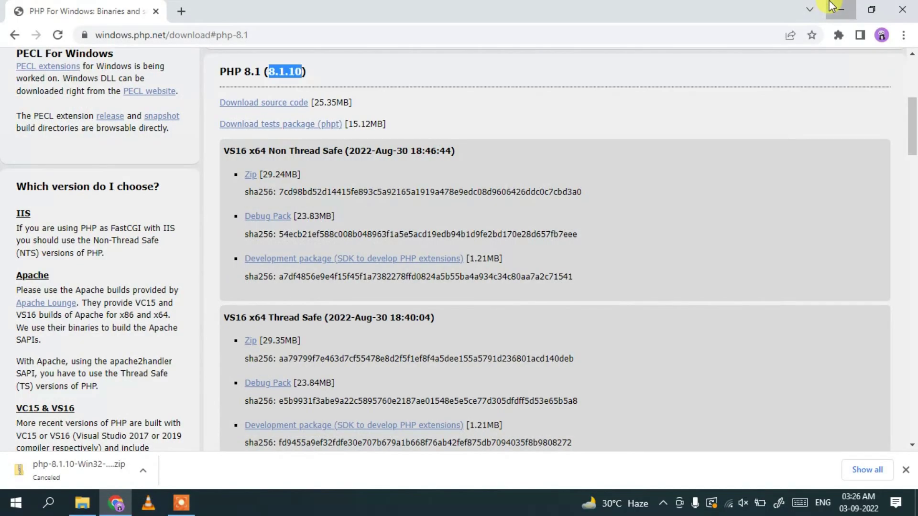
{"action": "left_click", "coordinate": [832, 6]}
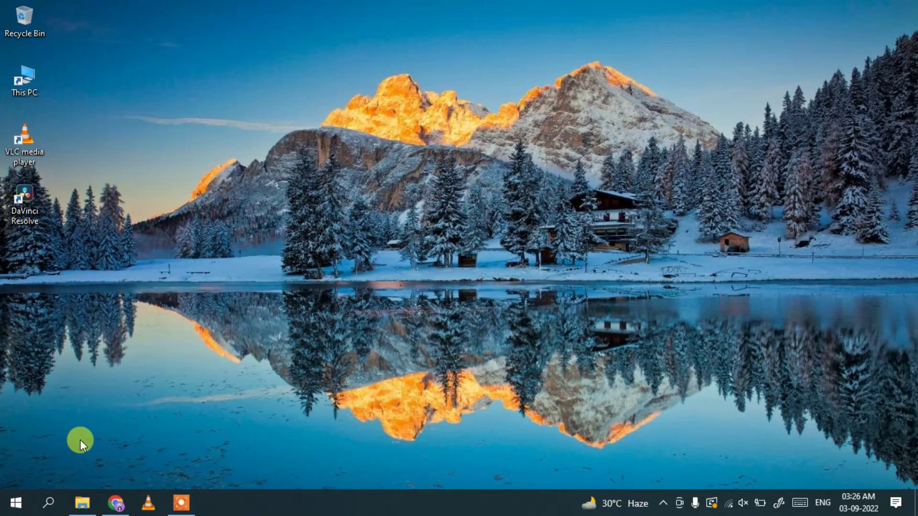
{"action": "left_click", "coordinate": [53, 497]}
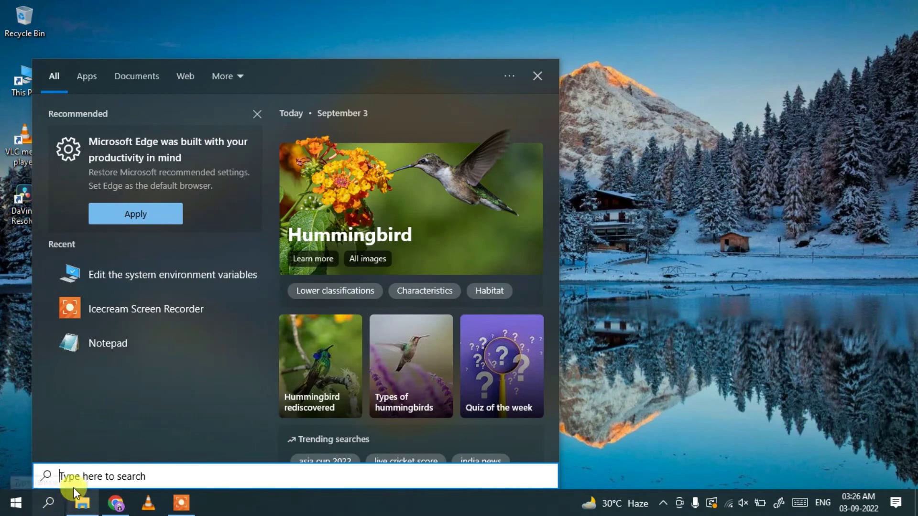
Run php --version in Command Prompt, confirming PHP 8.1.10 (cli), then close it.
{"action": "type", "text": "cmd"}
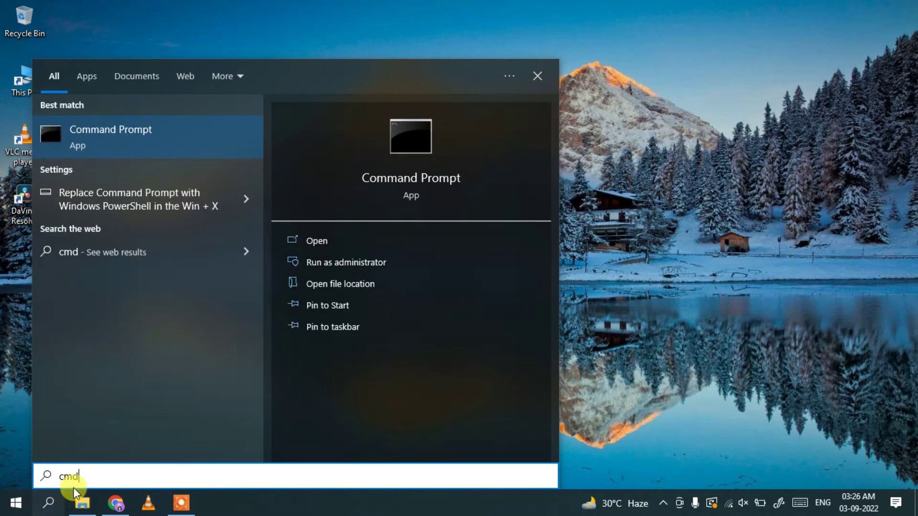
{"action": "left_click", "coordinate": [163, 150]}
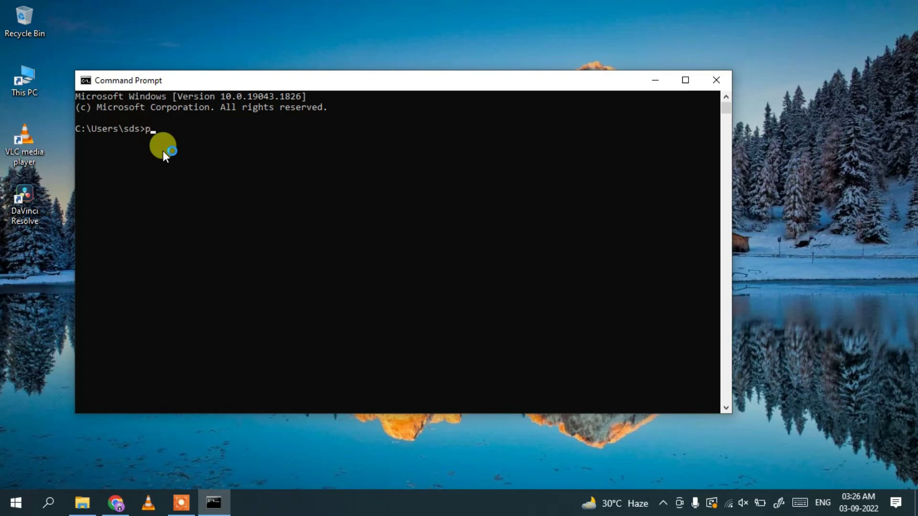
{"action": "type", "text": "php --version"}
{"action": "key", "text": "Return"}
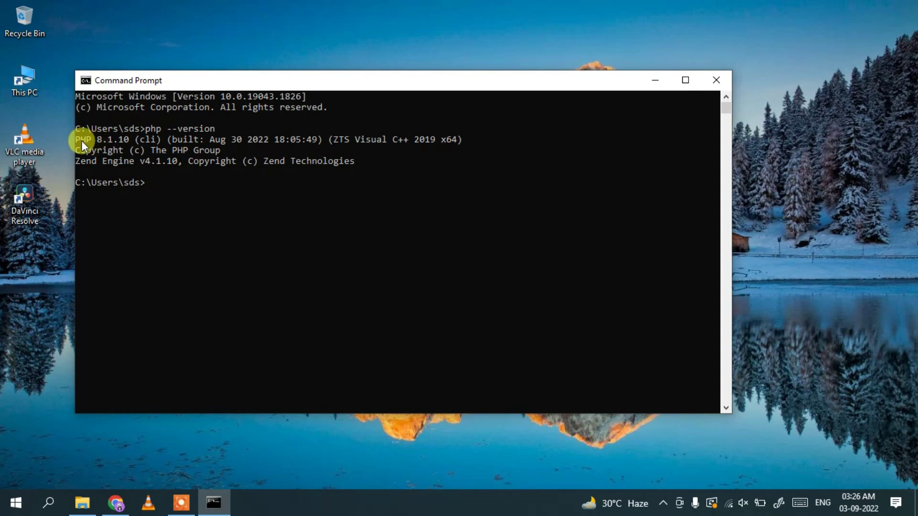
{"action": "left_click_drag", "start_coordinate": [77, 139], "coordinate": [190, 168]}
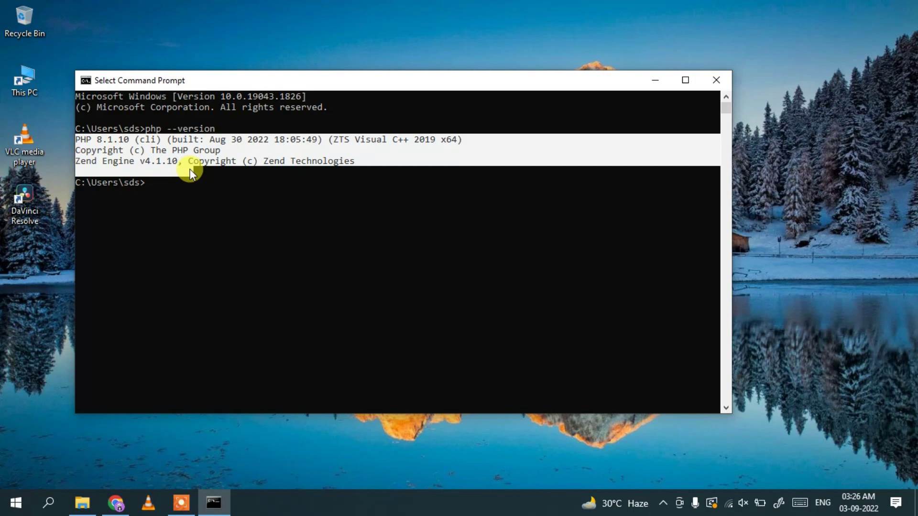
{"action": "left_click", "coordinate": [717, 84]}
{"action": "right_click", "coordinate": [180, 34]}
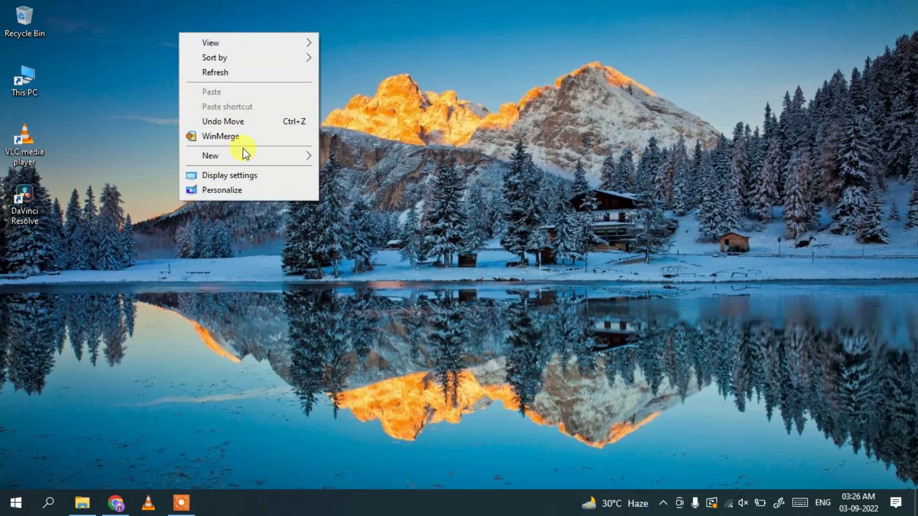
Create a new folder named php on the desktop and open it.
{"action": "mouse_move", "coordinate": [264, 156]}
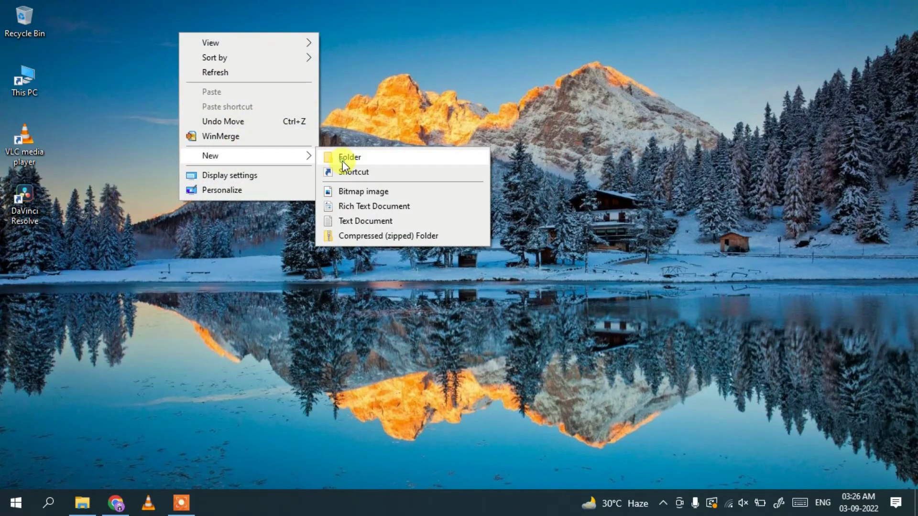
{"action": "left_click", "coordinate": [342, 160]}
{"action": "type", "text": "php"}
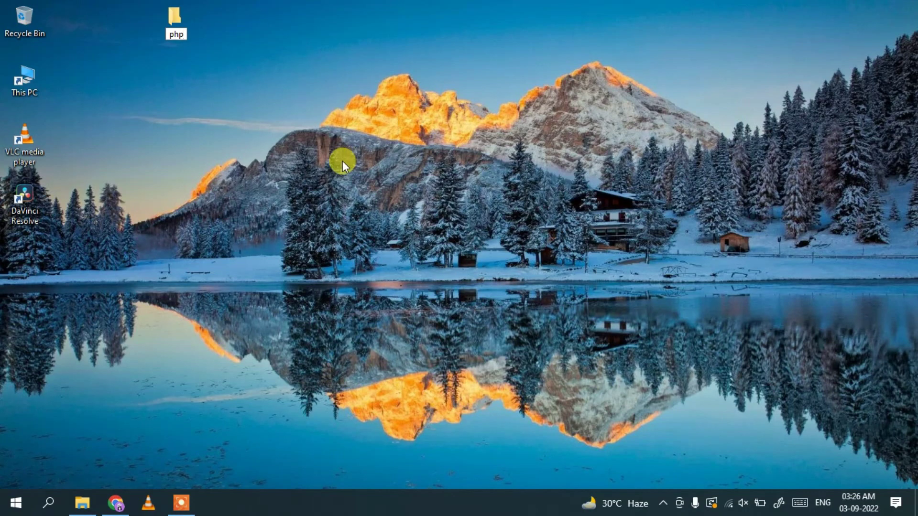
{"action": "key", "text": "Return"}
{"action": "key", "text": "Return"}
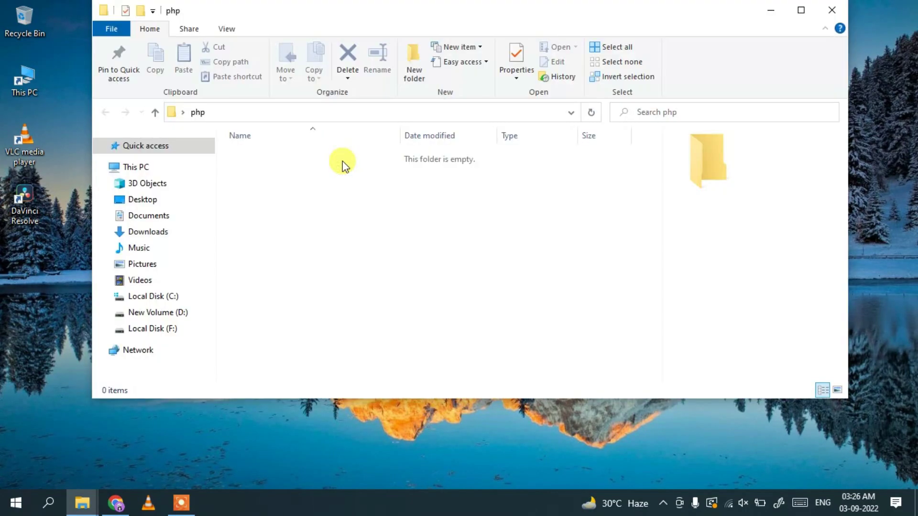
Create a new text document there and rename it HelloWorld.php, accepting the extension change.
{"action": "right_click", "coordinate": [354, 200]}
{"action": "mouse_move", "coordinate": [451, 379]}
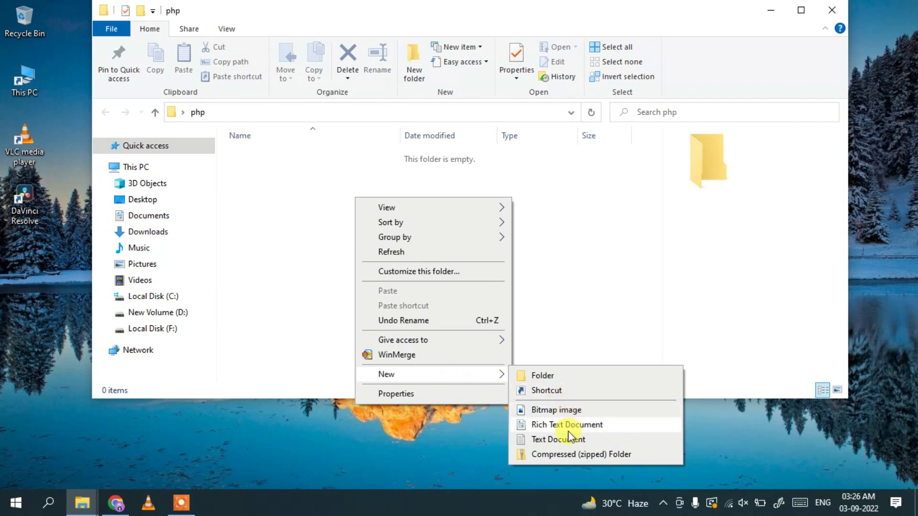
{"action": "left_click", "coordinate": [574, 440]}
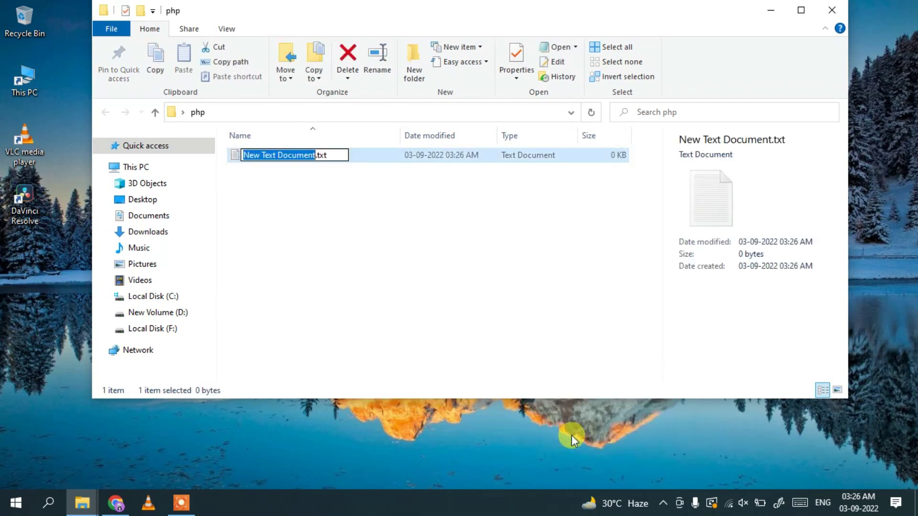
{"action": "type", "text": "HelloWor"}
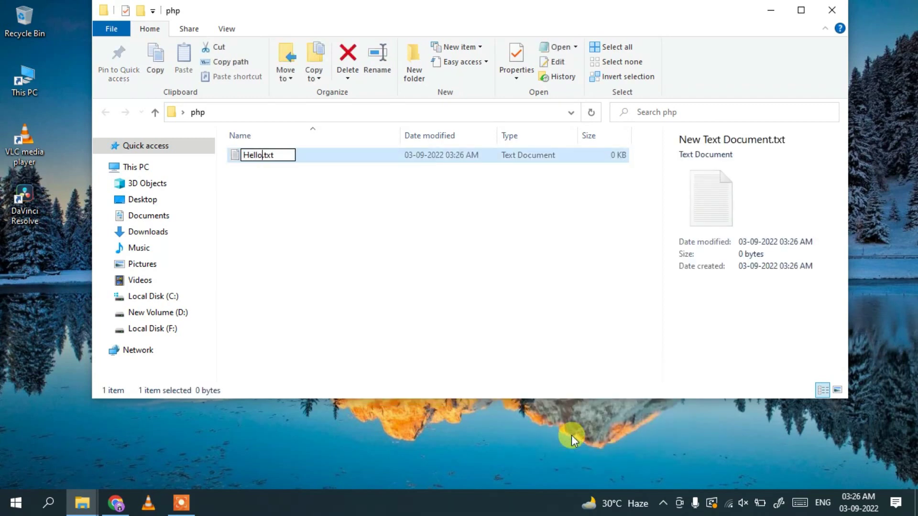
{"action": "type", "text": "ld0"}
{"action": "key", "text": "Delete"}
{"action": "key", "text": "Delete"}
{"action": "key", "text": "Delete"}
{"action": "key", "text": "Delete"}
{"action": "key", "text": "BackSpace"}
{"action": "type", "text": ".php"}
{"action": "key", "text": "Return"}
{"action": "key", "text": "Return"}
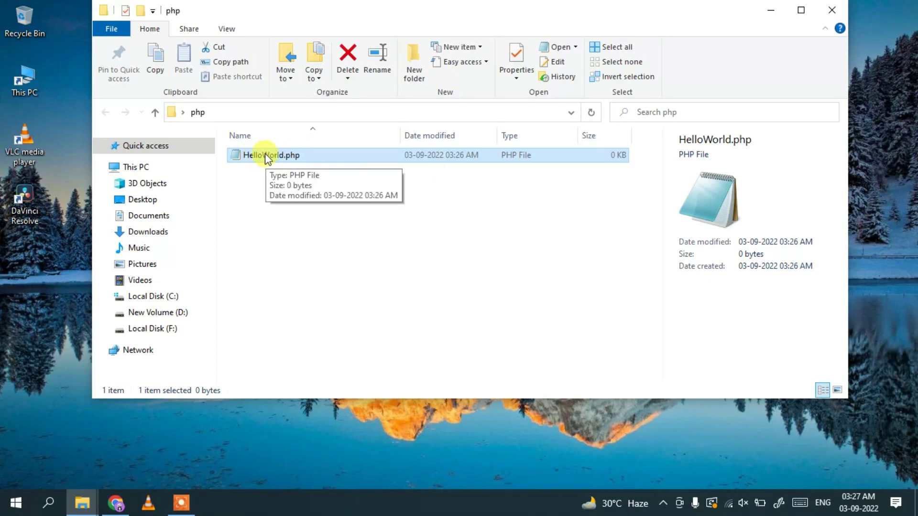
Open HelloWorld.php in Notepad and write <?php echo "hello world!!"; ?> on separate lines.
{"action": "double_click", "coordinate": [298, 154]}
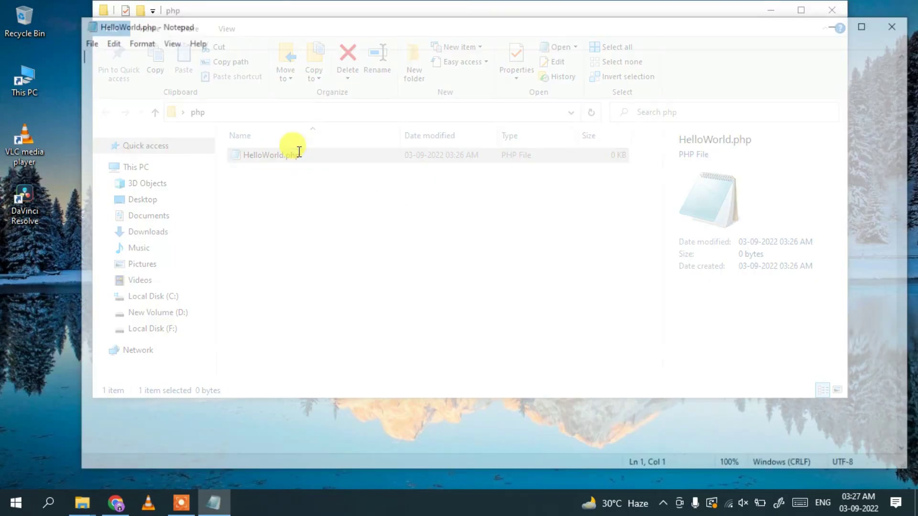
{"action": "type", "text": "<"}
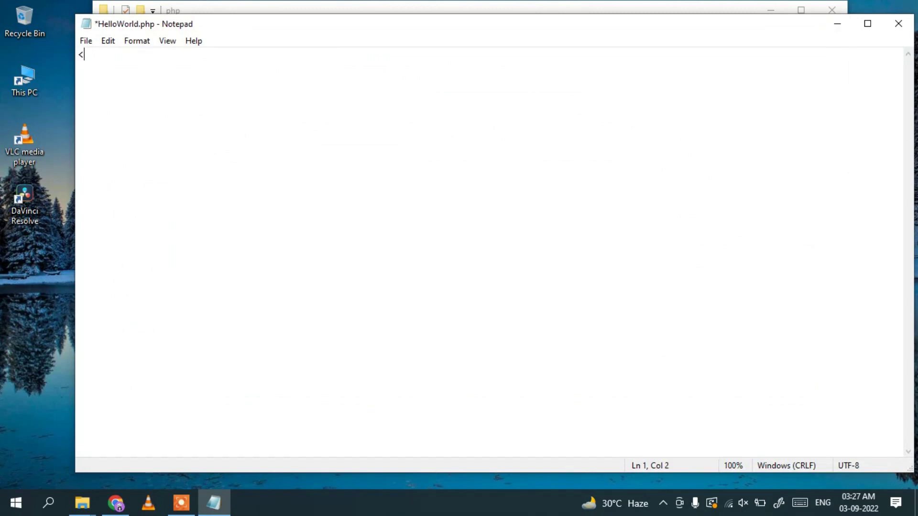
{"action": "type", "text": "?pj"}
{"action": "key", "text": "BackSpace"}
{"action": "type", "text": "hp"}
{"action": "key", "text": "ctrl+plus"}
{"action": "key", "text": "ctrl+plus"}
{"action": "key", "text": "ctrl+plus"}
{"action": "key", "text": "ctrl+plus"}
{"action": "key", "text": "ctrl+plus"}
{"action": "key", "text": "ctrl+plus"}
{"action": "key", "text": "ctrl+plus"}
{"action": "key", "text": "ctrl+plus"}
{"action": "key", "text": "ctrl+plus"}
{"action": "key", "text": "Return"}
{"action": "key", "text": "Return"}
{"action": "key", "text": "Return"}
{"action": "type", "text": "?>"}
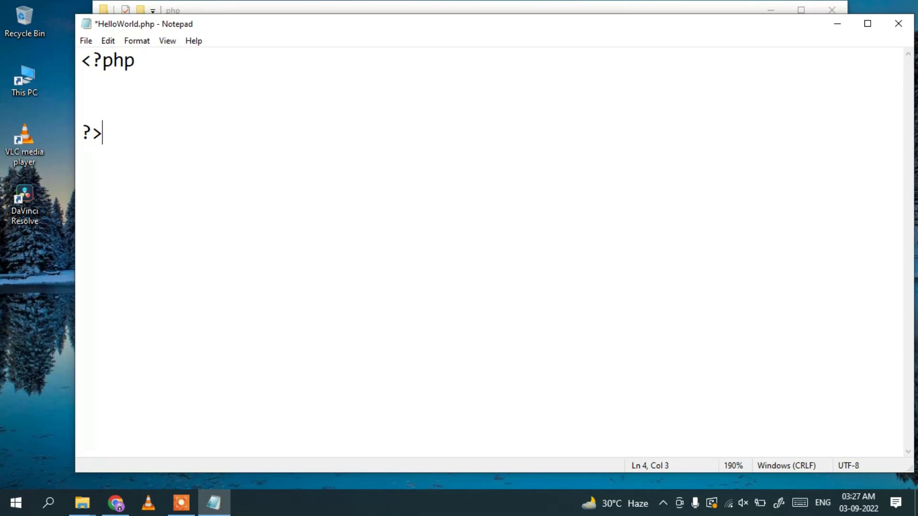
{"action": "key", "text": "Up"}
{"action": "key", "text": "Up"}
{"action": "key", "text": "Return"}
{"action": "type", "text": "echo \"\";"}
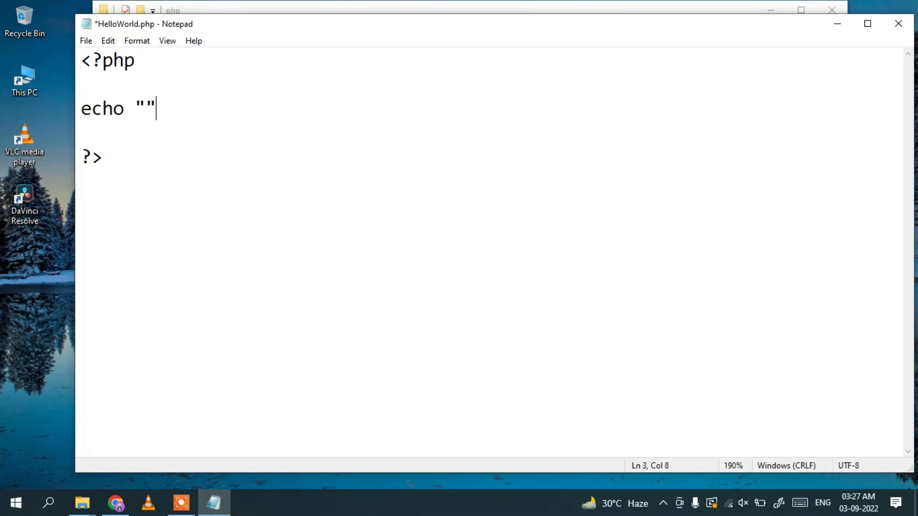
{"action": "key", "text": "Left"}
{"action": "key", "text": "Left"}
{"action": "type", "text": "hello"}
{"action": "type", "text": " world"}
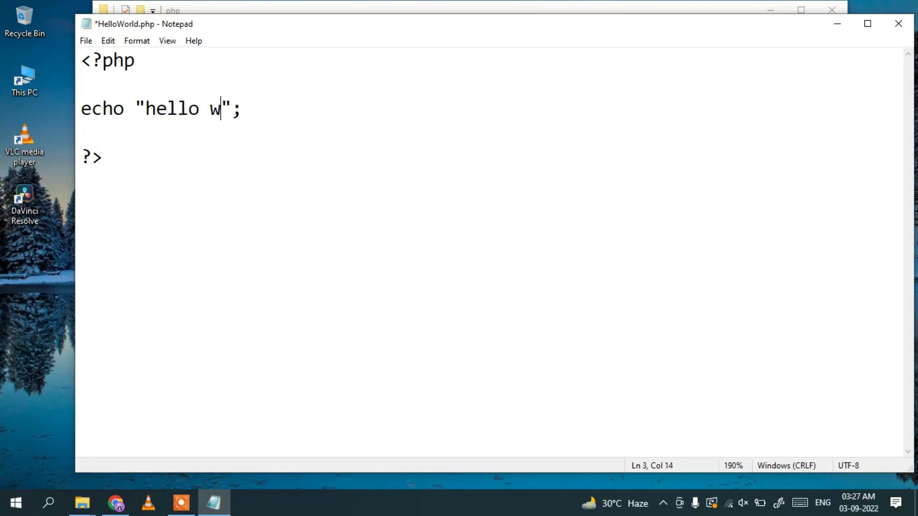
{"action": "type", "text": "!!"}
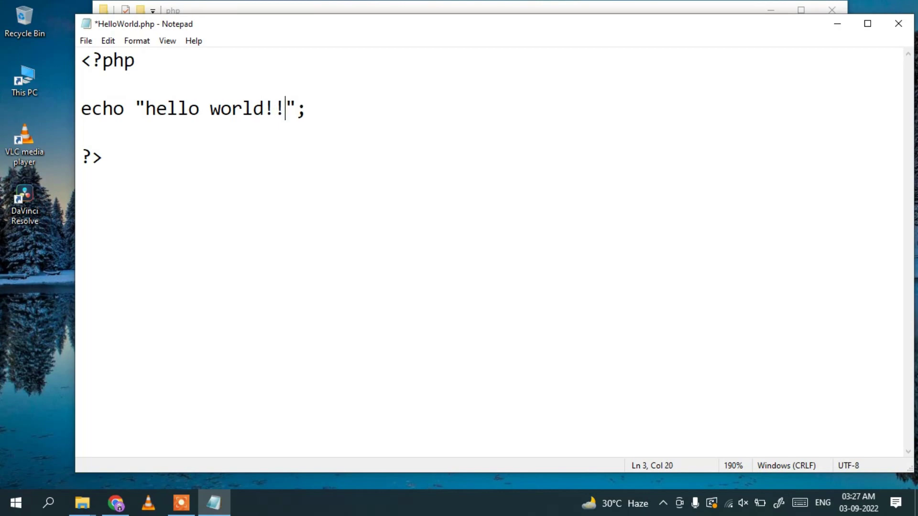
Save the script to HelloWorld.php and return to the php folder window.
{"action": "left_click", "coordinate": [85, 42]}
{"action": "left_click", "coordinate": [113, 102]}
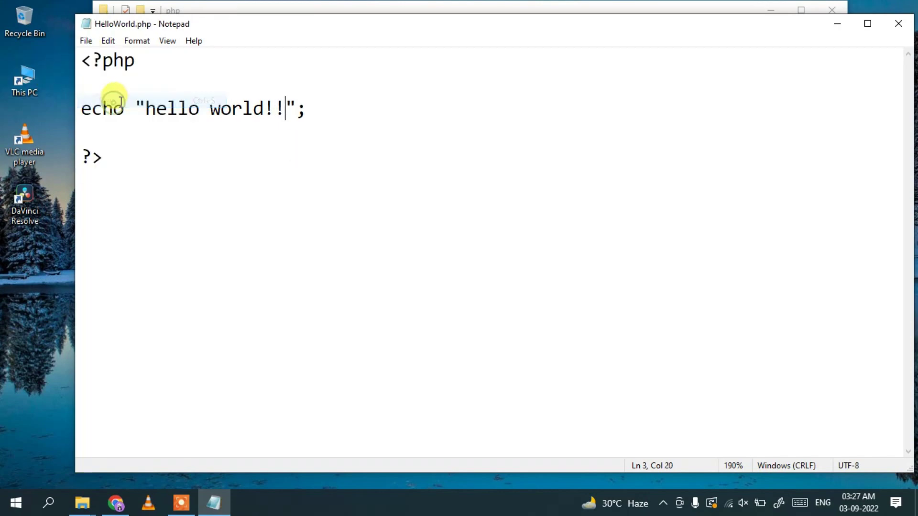
{"action": "left_click", "coordinate": [286, 11]}
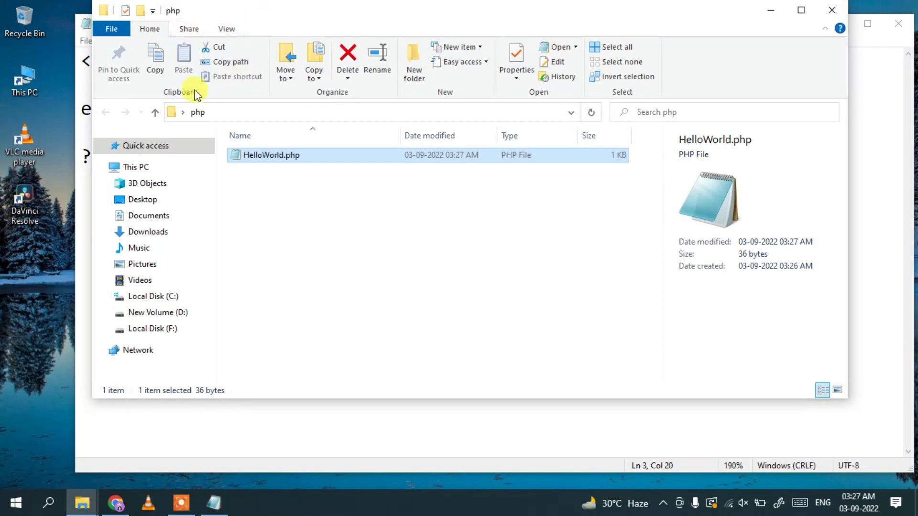
Open a Command Prompt in the php folder by entering cmd in the address bar.
{"action": "left_click", "coordinate": [312, 113]}
{"action": "type", "text": "cmd"}
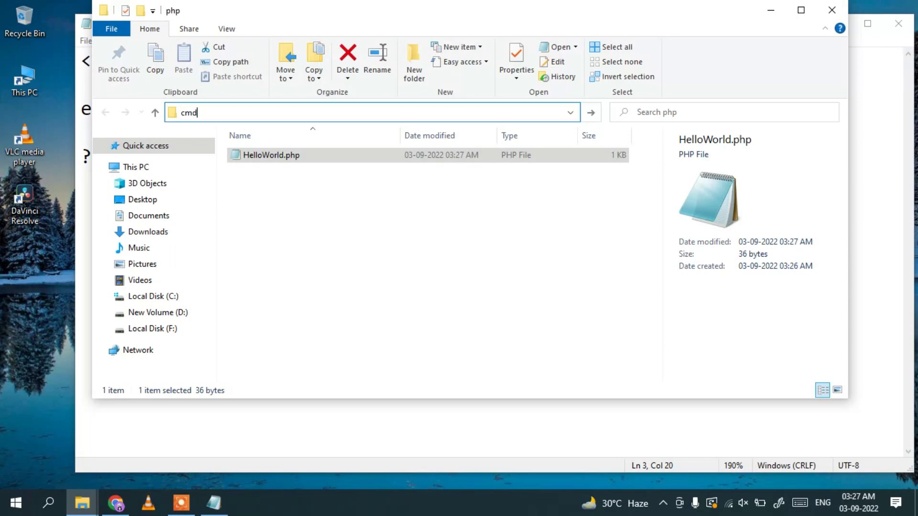
{"action": "key", "text": "Return"}
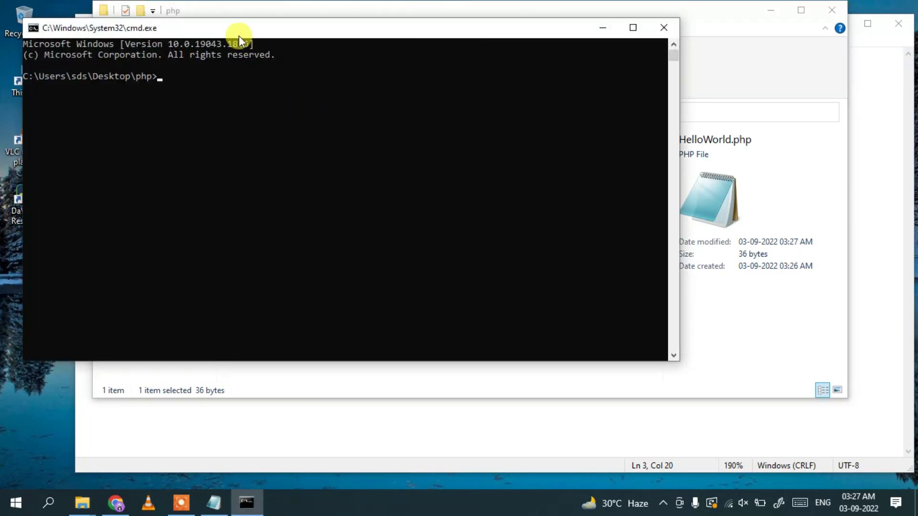
{"action": "left_click_drag", "start_coordinate": [234, 30], "coordinate": [428, 182]}
Run php HelloWorld.php and highlight the printed hello world!! output.
{"action": "left_click", "coordinate": [353, 304]}
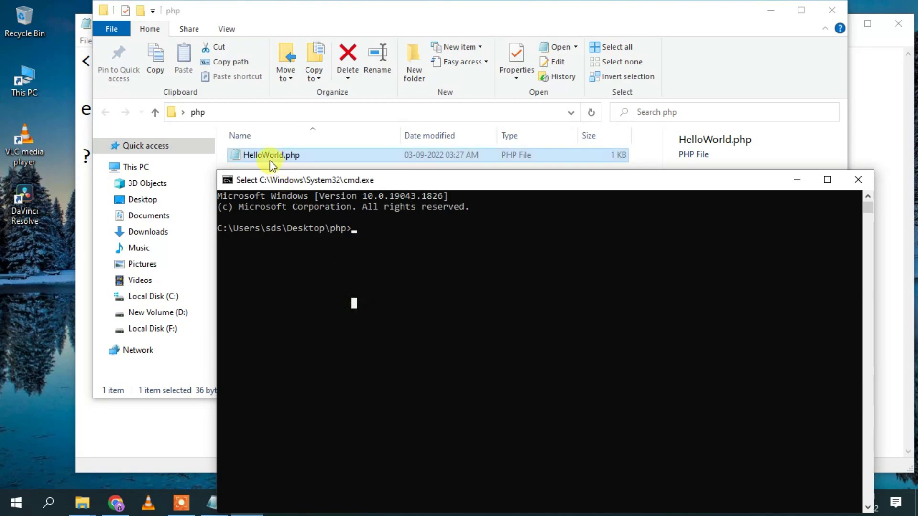
{"action": "type", "text": "php "}
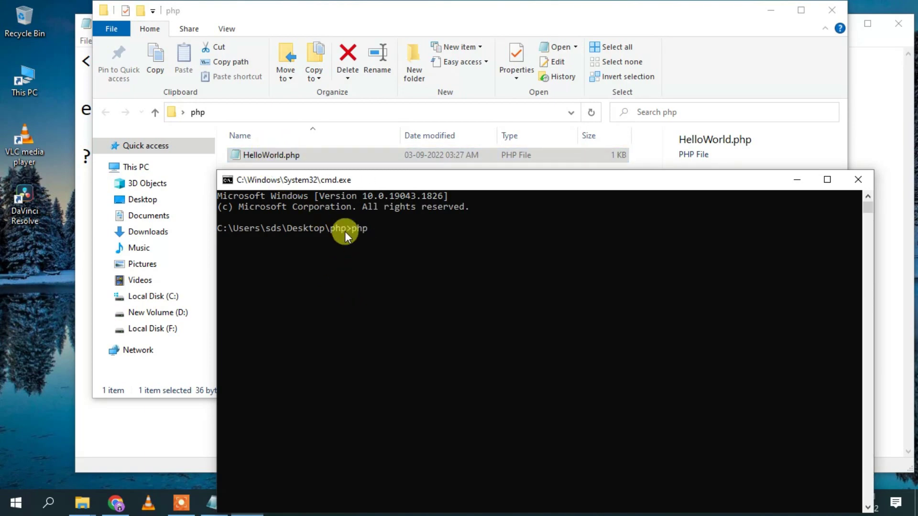
{"action": "type", "text": "HelloWorld.php"}
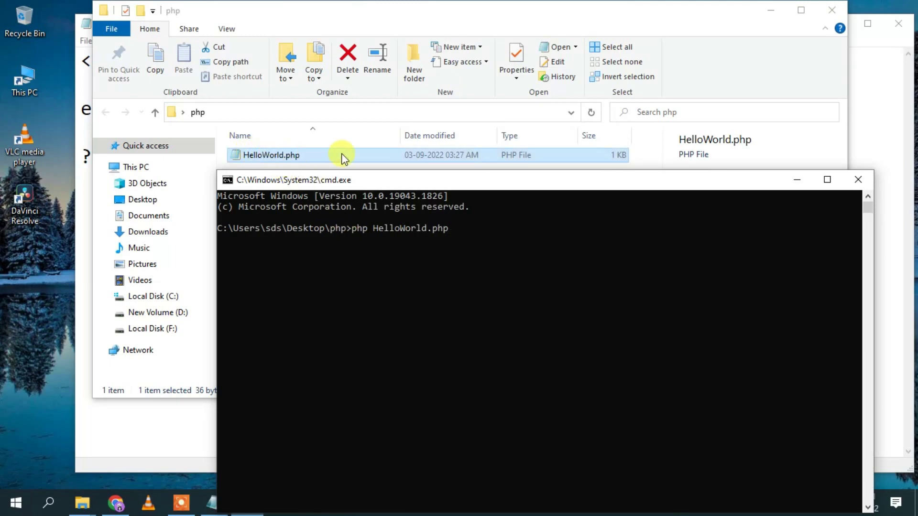
{"action": "key", "text": "Return"}
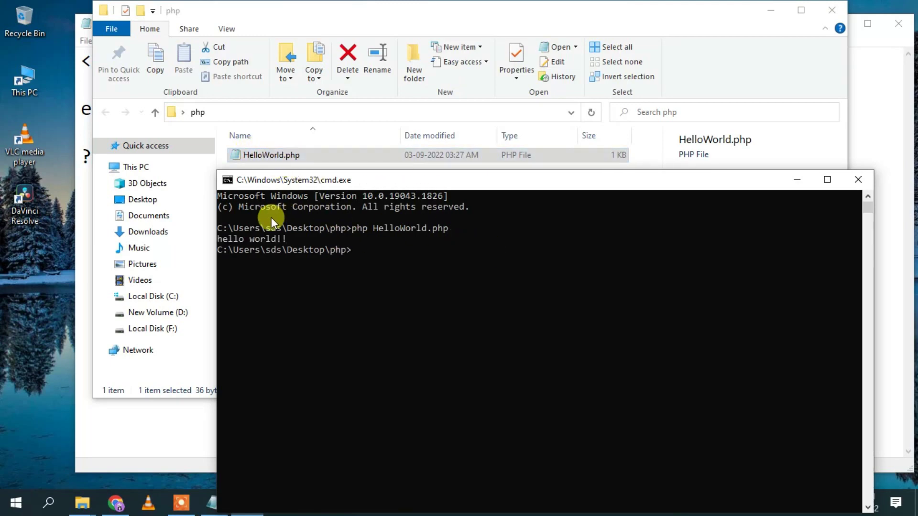
{"action": "left_click_drag", "start_coordinate": [297, 237], "coordinate": [219, 236]}
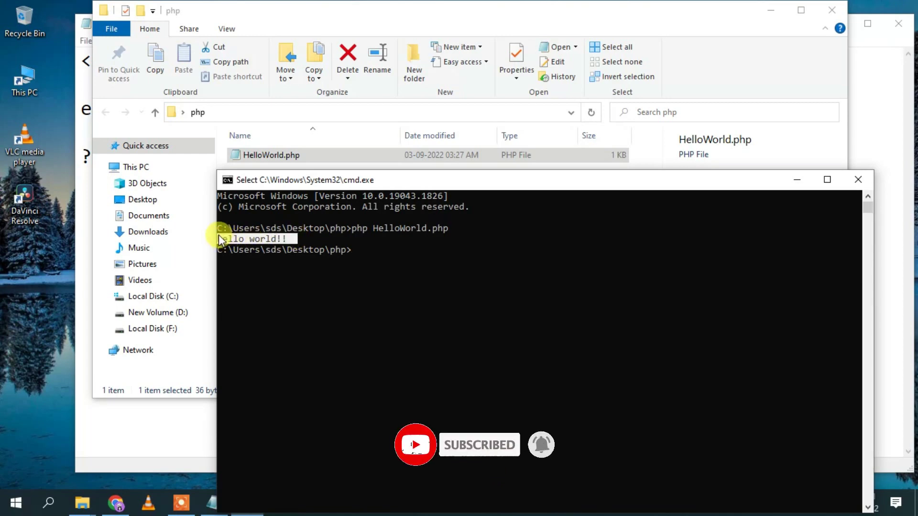